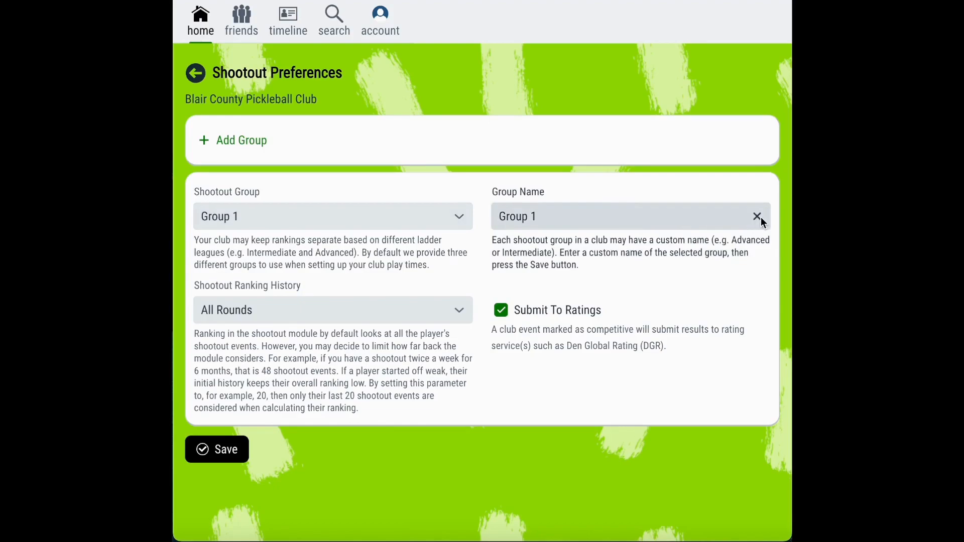
Name Group 1 Advanced, set its shootout ranking history to Last 20 Rounds, and save the preferences.
{"action": "type", "text": "Advanced"}
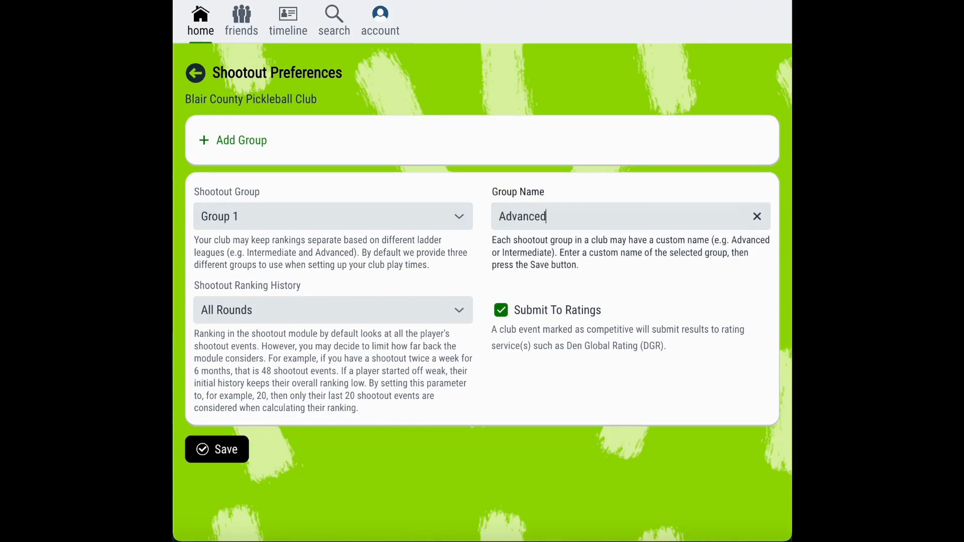
{"action": "left_click", "coordinate": [458, 309]}
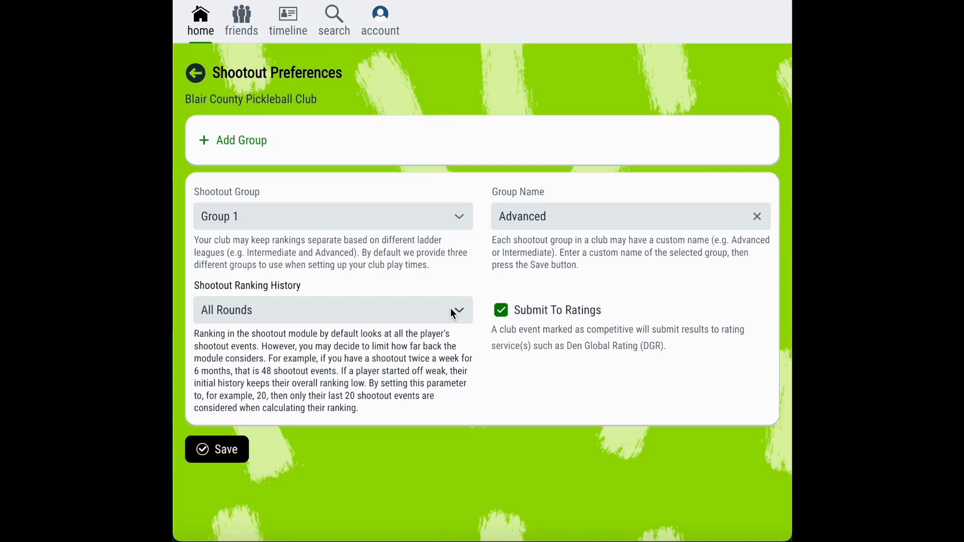
{"action": "left_click", "coordinate": [454, 313]}
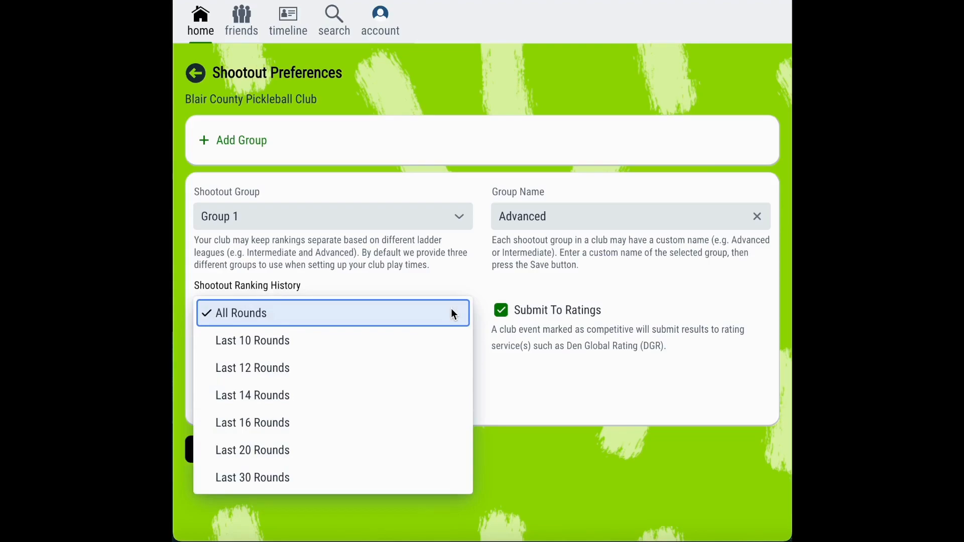
{"action": "left_click", "coordinate": [448, 447]}
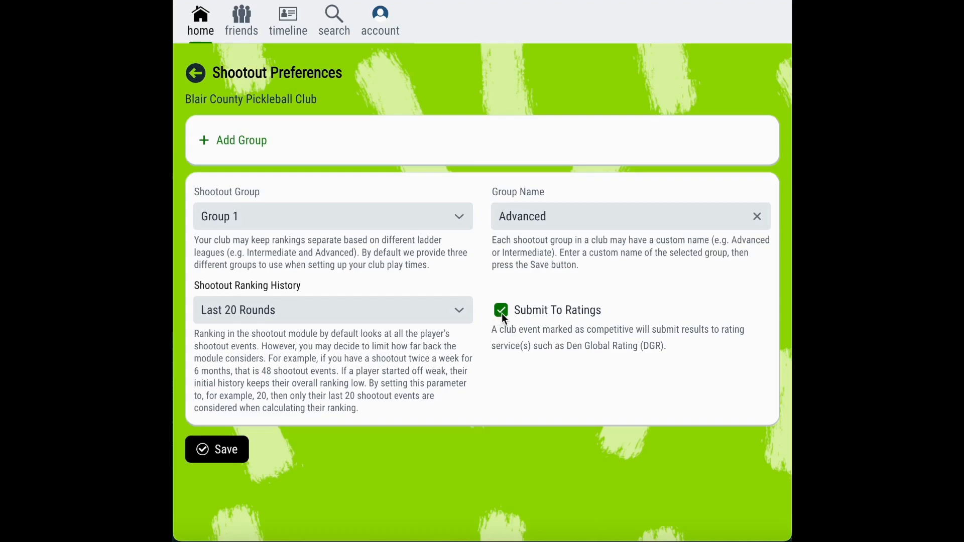
{"action": "left_click", "coordinate": [502, 314]}
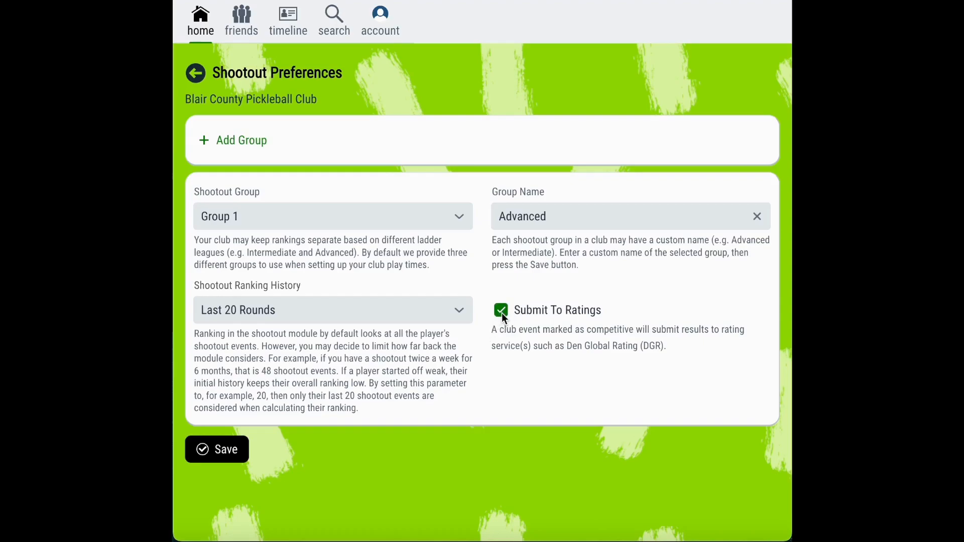
{"action": "left_click", "coordinate": [224, 458]}
View the Intermediate group's preferences, and add and save a new shootout group named Co-Ed 18+ with All Rounds ranking history.
{"action": "left_click", "coordinate": [329, 224]}
{"action": "left_click", "coordinate": [324, 248]}
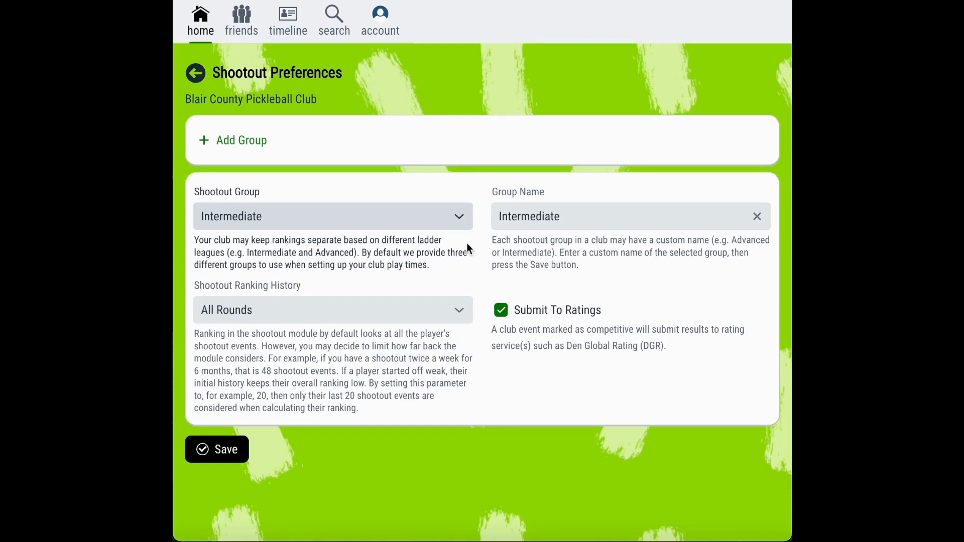
{"action": "left_click", "coordinate": [248, 143]}
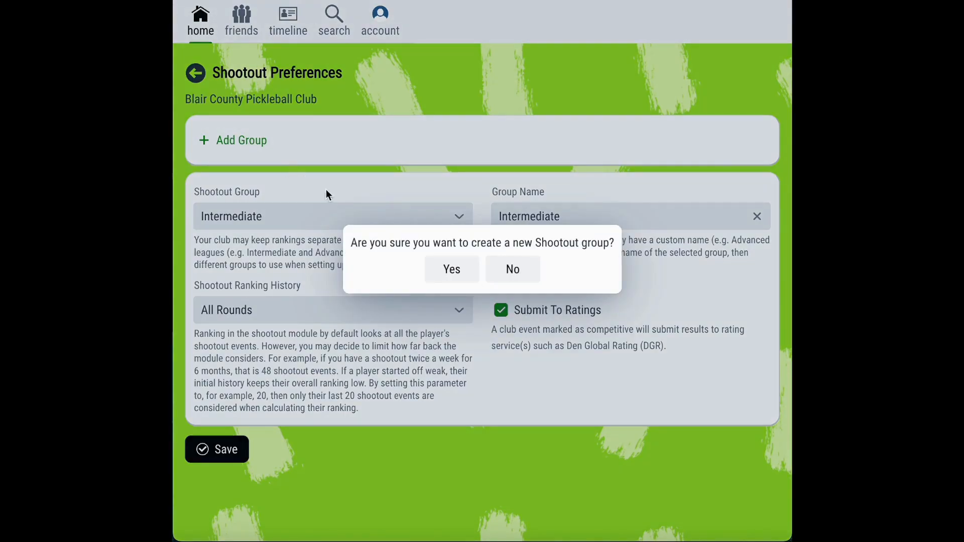
{"action": "left_click", "coordinate": [434, 264]}
{"action": "type", "text": "Co-Ed 18+"}
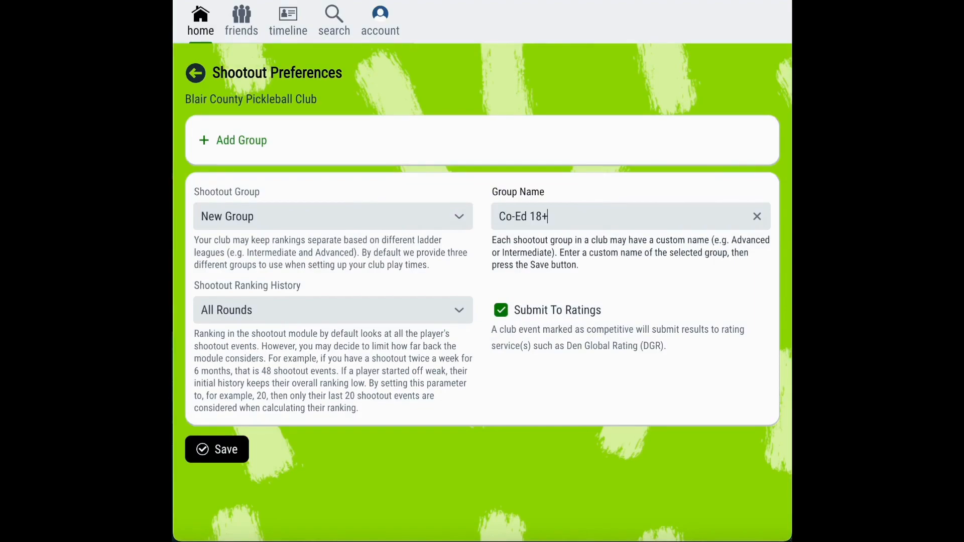
{"action": "left_click", "coordinate": [457, 309]}
{"action": "left_click", "coordinate": [458, 310]}
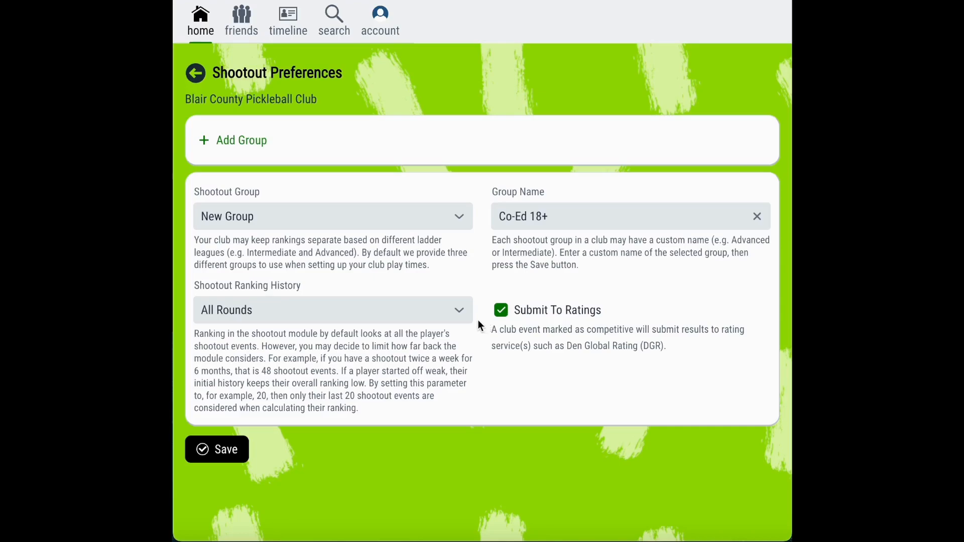
{"action": "left_click", "coordinate": [221, 454]}
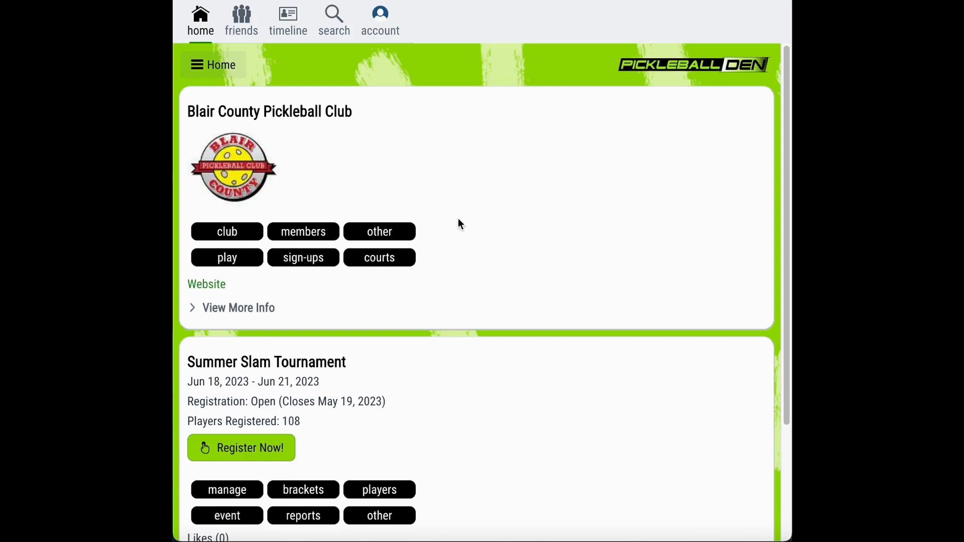
Open the Blair County Pickleball Club for editing and start adding a new play time.
{"action": "left_click", "coordinate": [244, 232]}
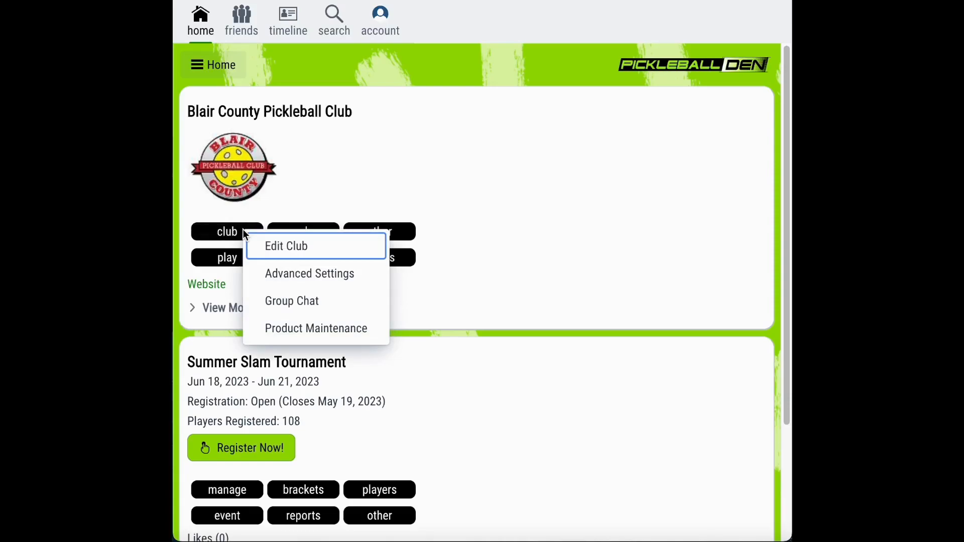
{"action": "left_click", "coordinate": [278, 246]}
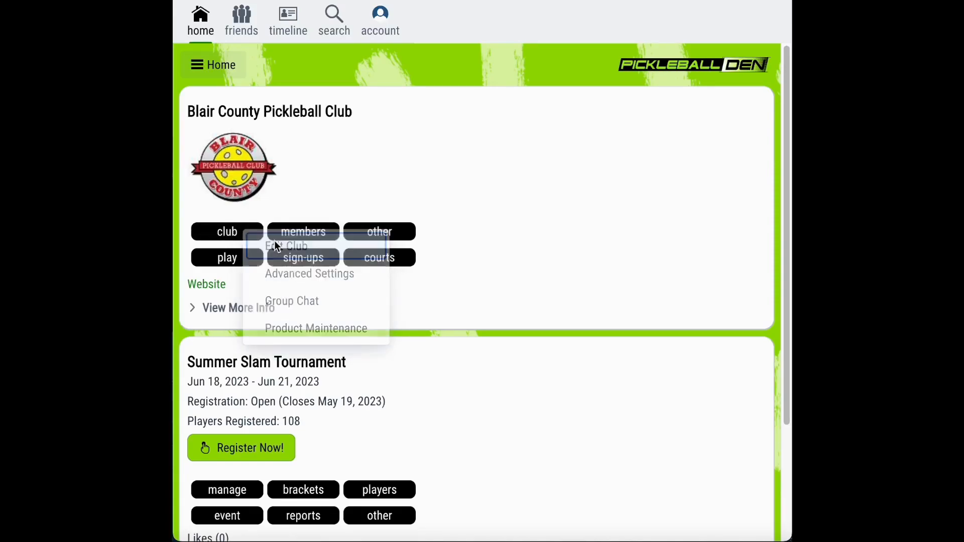
{"action": "scroll", "coordinate": [763, 133], "scroll_direction": "down", "scroll_amount": 8}
{"action": "scroll", "coordinate": [764, 133], "scroll_direction": "down", "scroll_amount": 1}
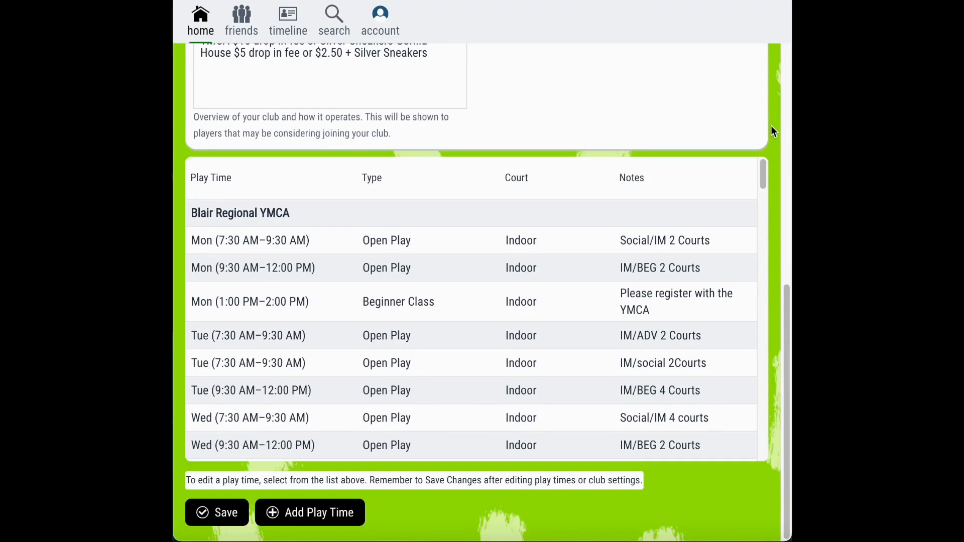
{"action": "left_click", "coordinate": [329, 510]}
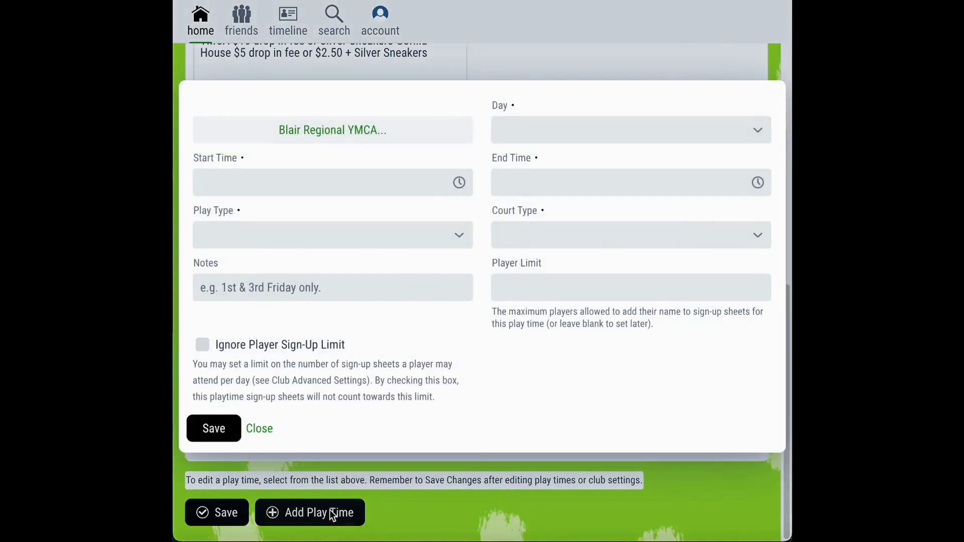
Choose Blair Regional YMCA as the play time's location and set its day to Wednesday.
{"action": "left_click", "coordinate": [395, 131]}
{"action": "left_click", "coordinate": [417, 170]}
{"action": "left_click", "coordinate": [424, 216]}
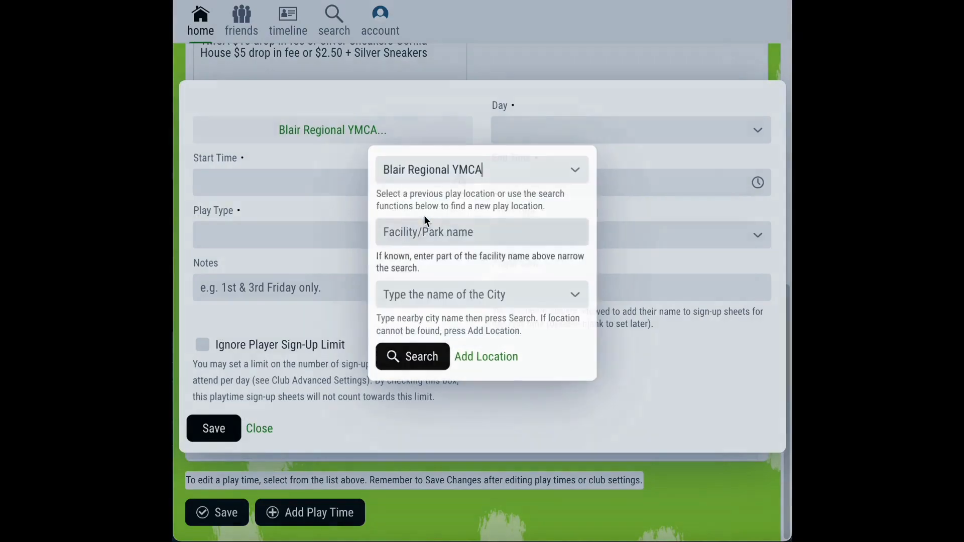
{"action": "left_click", "coordinate": [526, 131]}
{"action": "left_click", "coordinate": [523, 187]}
Set the play time to start at 3:00 PM and end at 6:00 PM.
{"action": "left_click", "coordinate": [426, 192]}
{"action": "type", "text": "3pm"}
{"action": "key", "text": "Return"}
{"action": "key", "text": "Tab"}
{"action": "type", "text": "6 pm"}
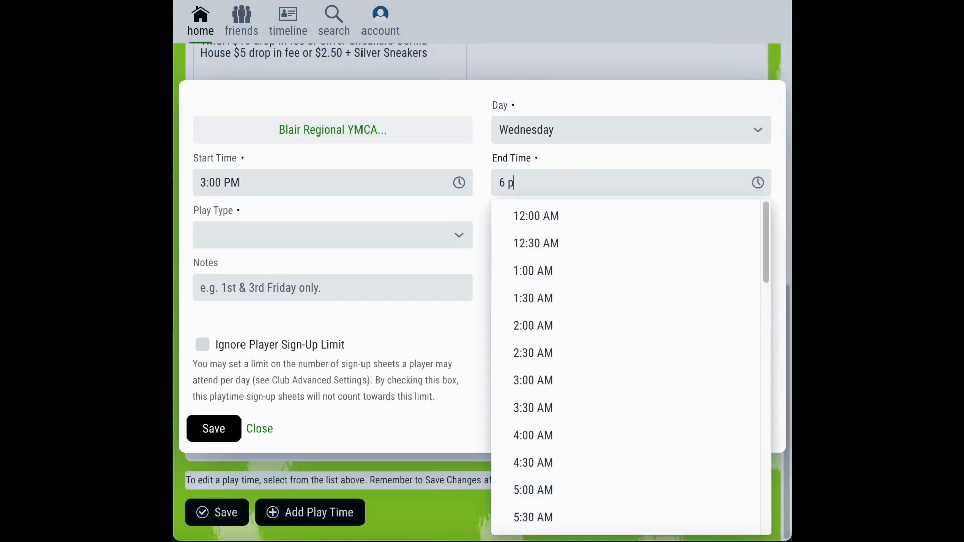
{"action": "key", "text": "Return"}
Set the play type to Shootout with the Advanced shootout group, and the court type to Indoor.
{"action": "left_click", "coordinate": [458, 235]}
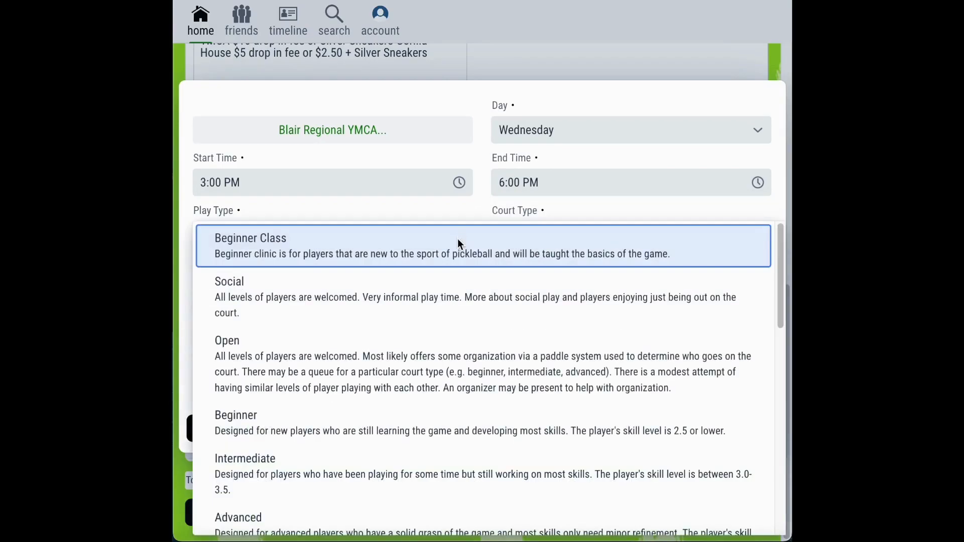
{"action": "scroll", "coordinate": [457, 278], "scroll_direction": "down", "scroll_amount": 5}
{"action": "left_click", "coordinate": [458, 283]}
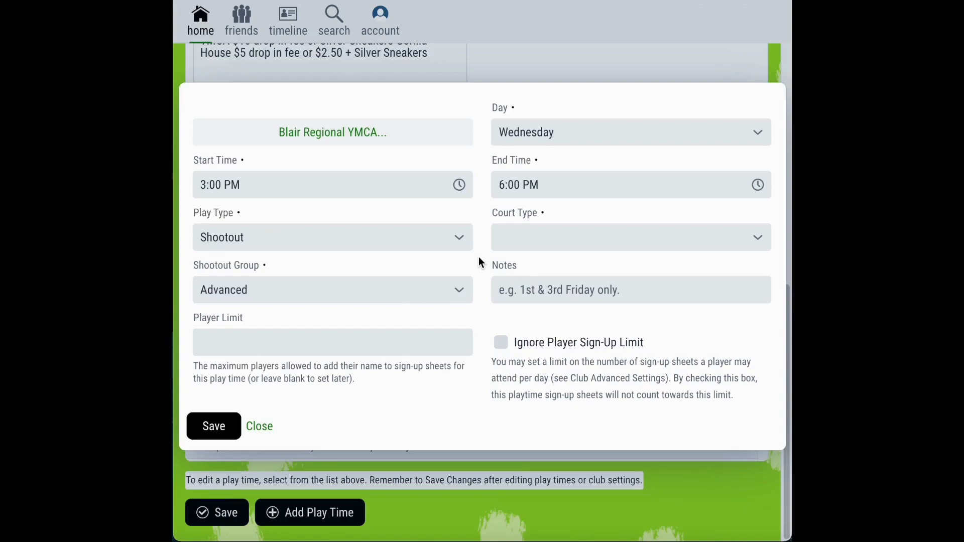
{"action": "left_click", "coordinate": [459, 292]}
{"action": "left_click", "coordinate": [458, 294]}
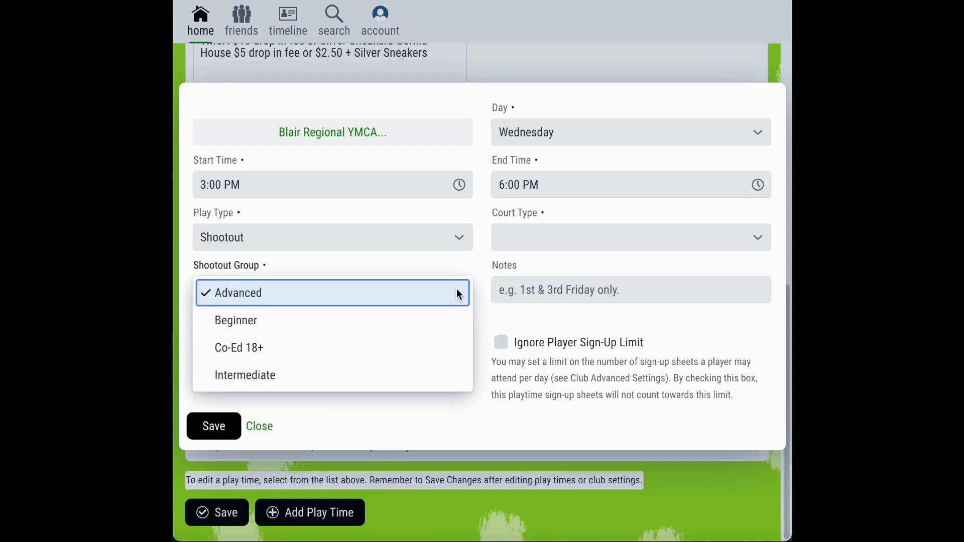
{"action": "left_click", "coordinate": [457, 292]}
{"action": "left_click", "coordinate": [559, 236]}
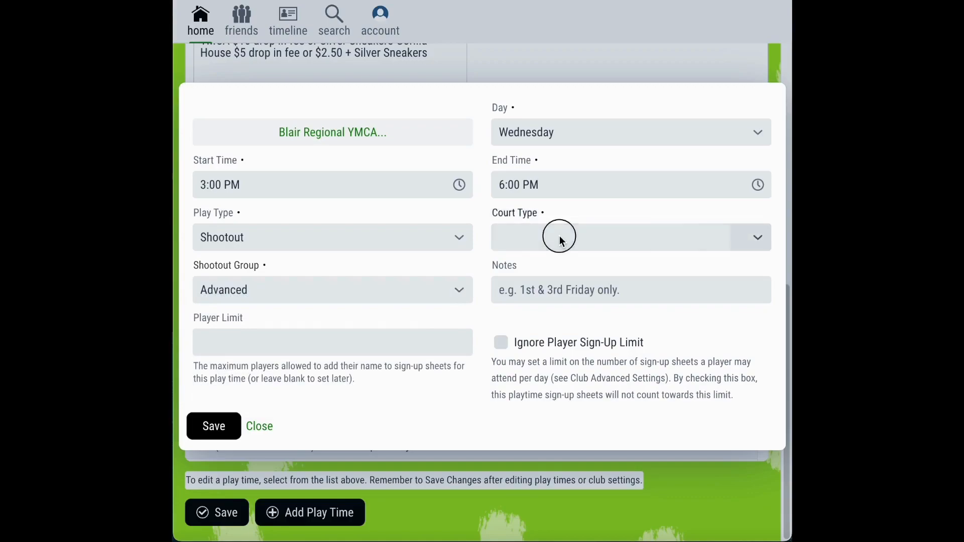
{"action": "left_click", "coordinate": [560, 239]}
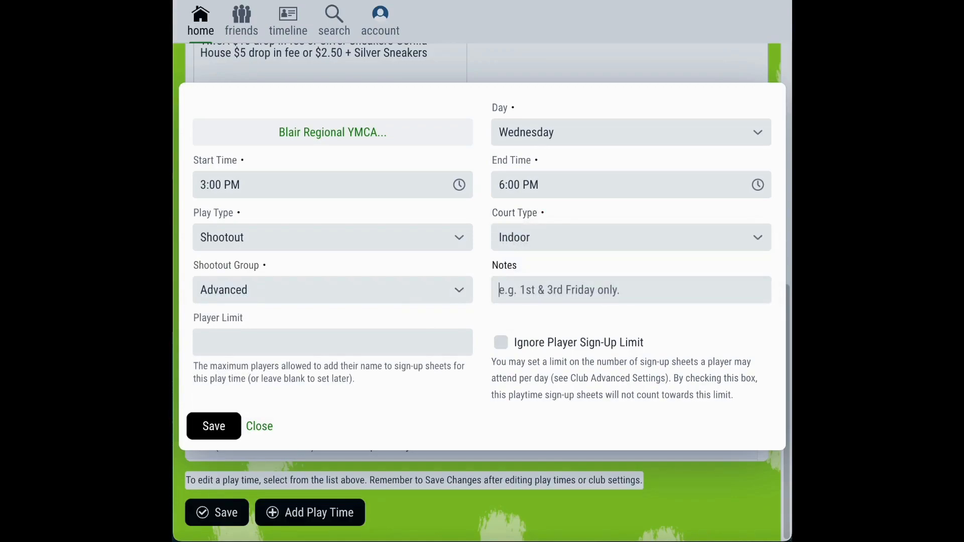
{"action": "left_click", "coordinate": [437, 342]}
{"action": "type", "text": "20"}
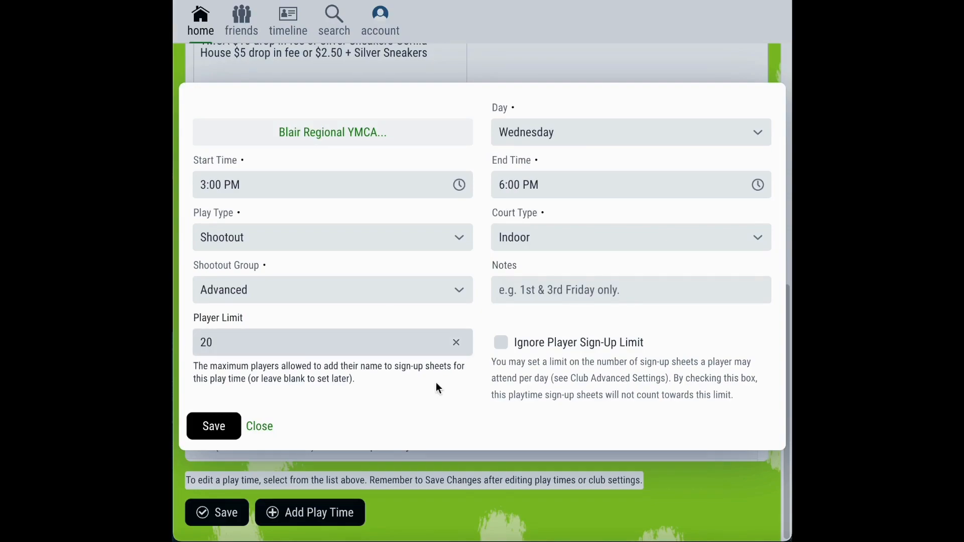
{"action": "left_click", "coordinate": [456, 342]}
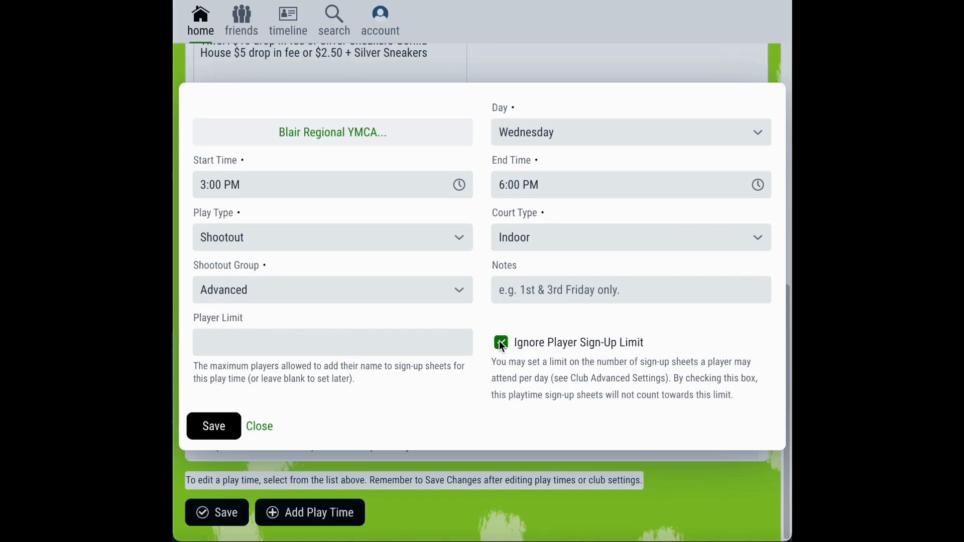
Save the new play time, check it in the Blair Regional YMCA schedule, and save the club changes.
{"action": "left_click", "coordinate": [227, 431]}
{"action": "scroll", "coordinate": [329, 362], "scroll_direction": "down", "scroll_amount": 3}
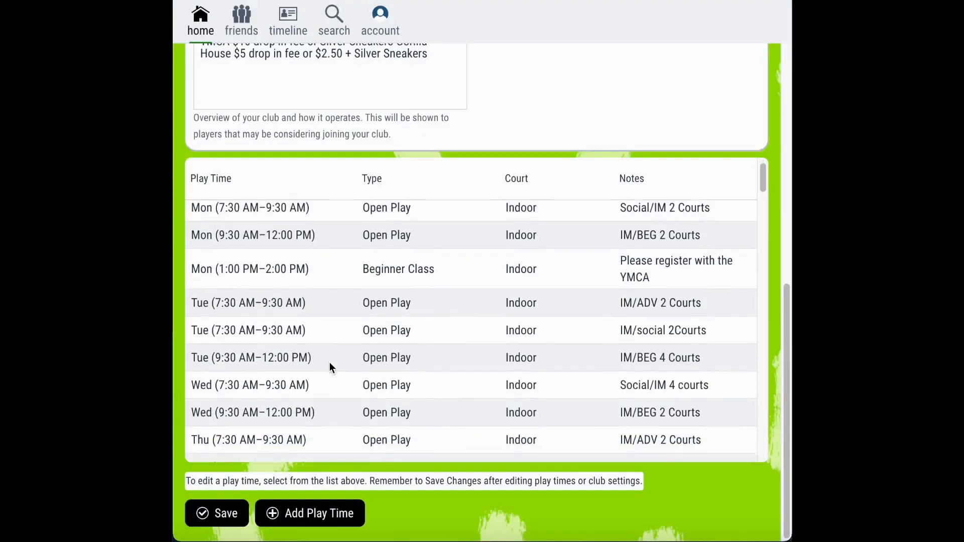
{"action": "scroll", "coordinate": [329, 364], "scroll_direction": "down", "scroll_amount": 4}
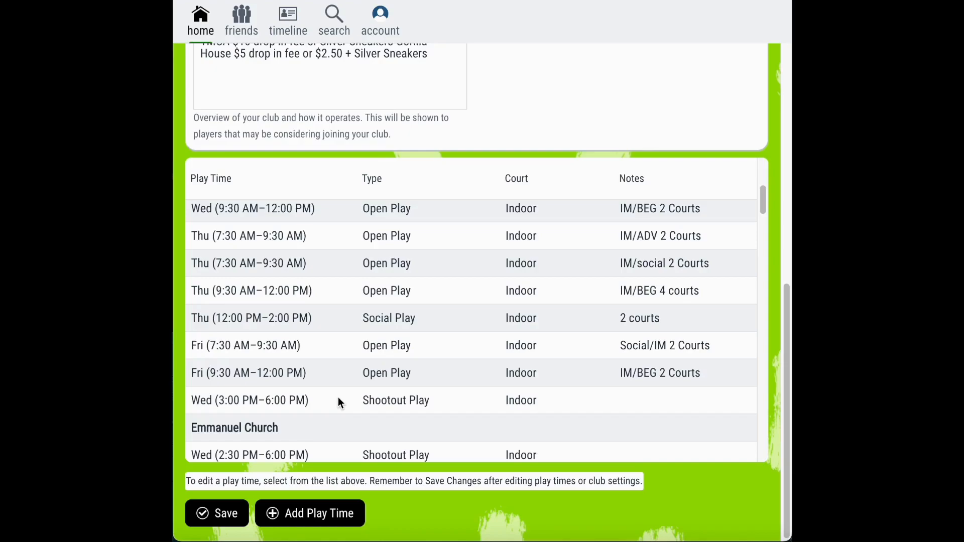
{"action": "left_click", "coordinate": [217, 517]}
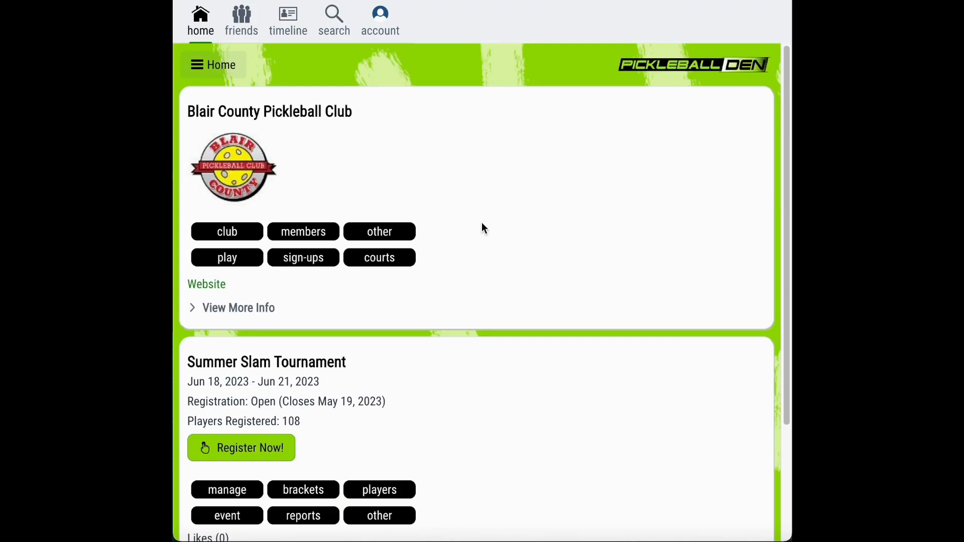
Start creating sign-up sheets from the club's play times, with a date range from 5/24/2023 to 6/14/2023.
{"action": "left_click", "coordinate": [305, 260]}
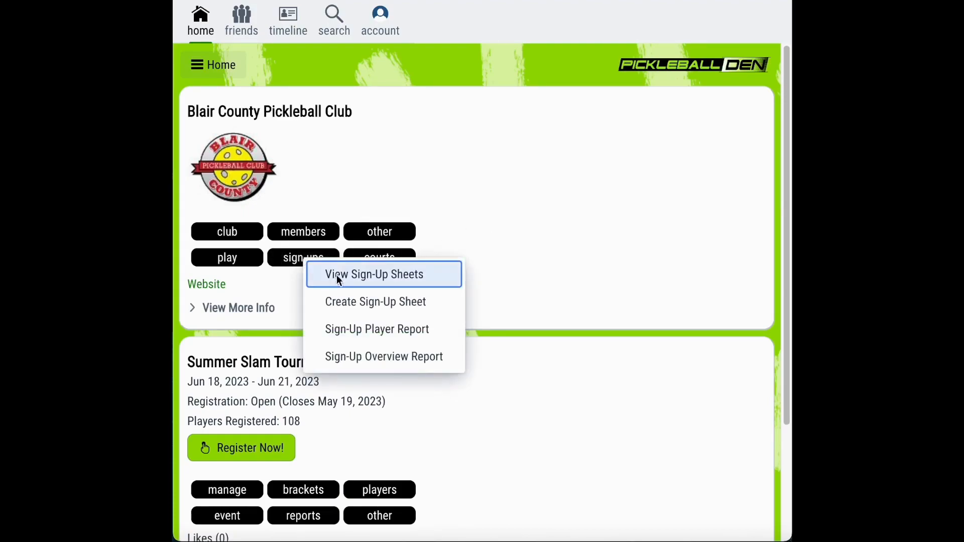
{"action": "left_click", "coordinate": [351, 301]}
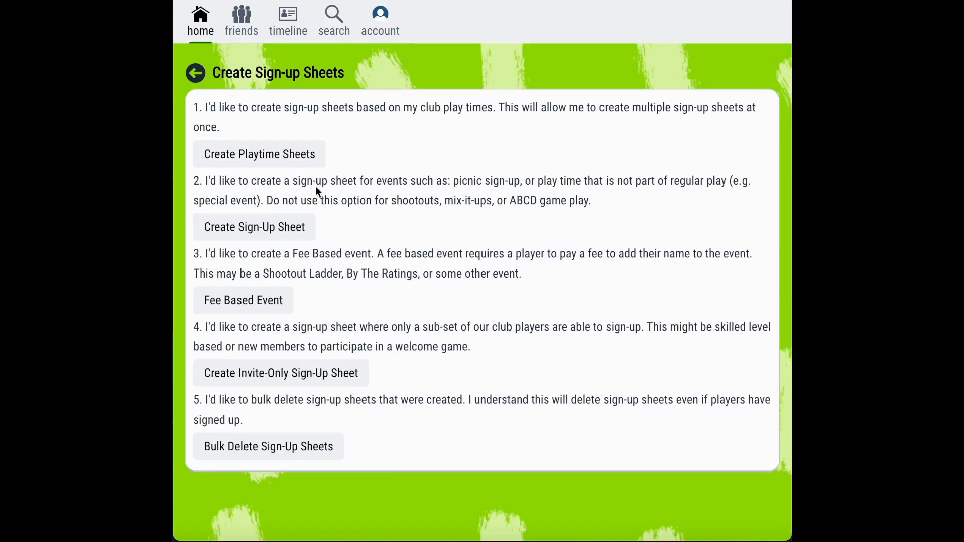
{"action": "left_click", "coordinate": [301, 157]}
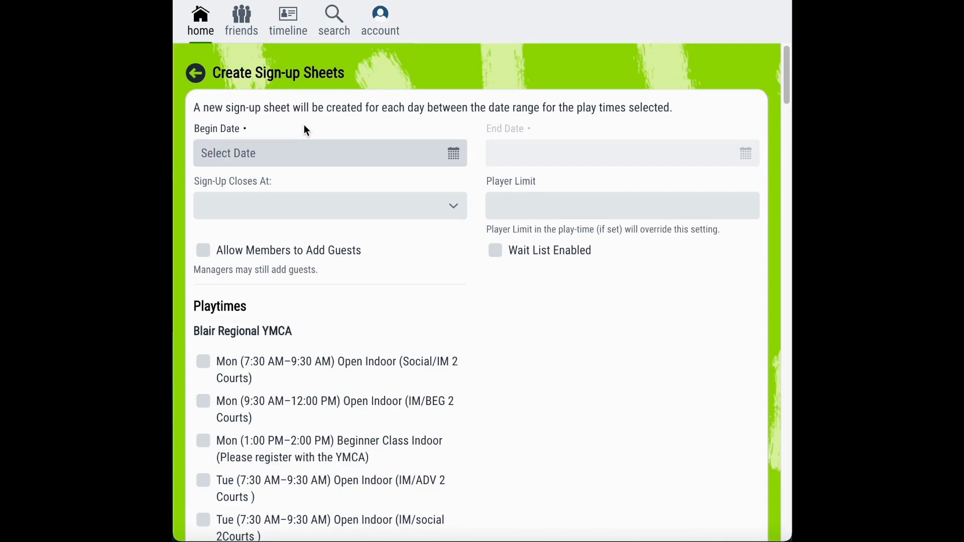
{"action": "left_click", "coordinate": [301, 153]}
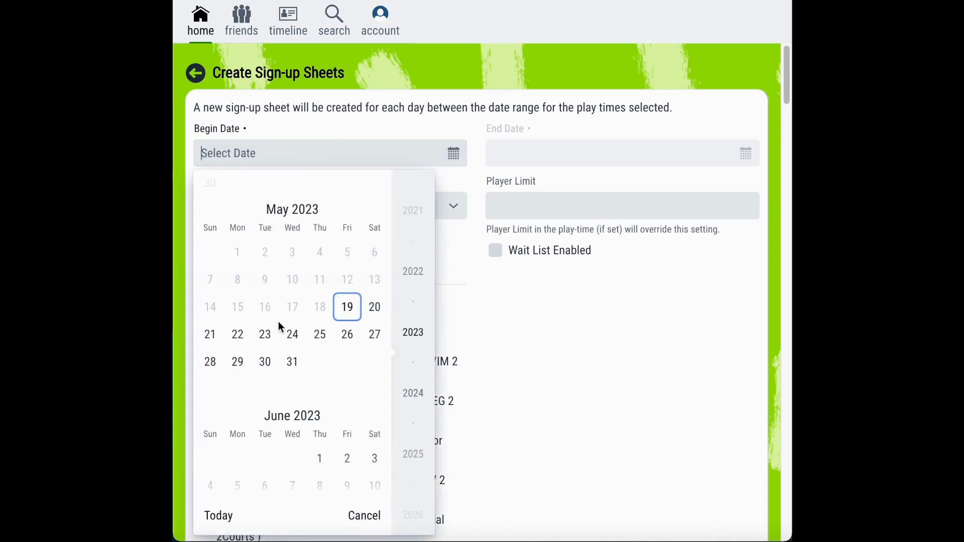
{"action": "left_click", "coordinate": [290, 343]}
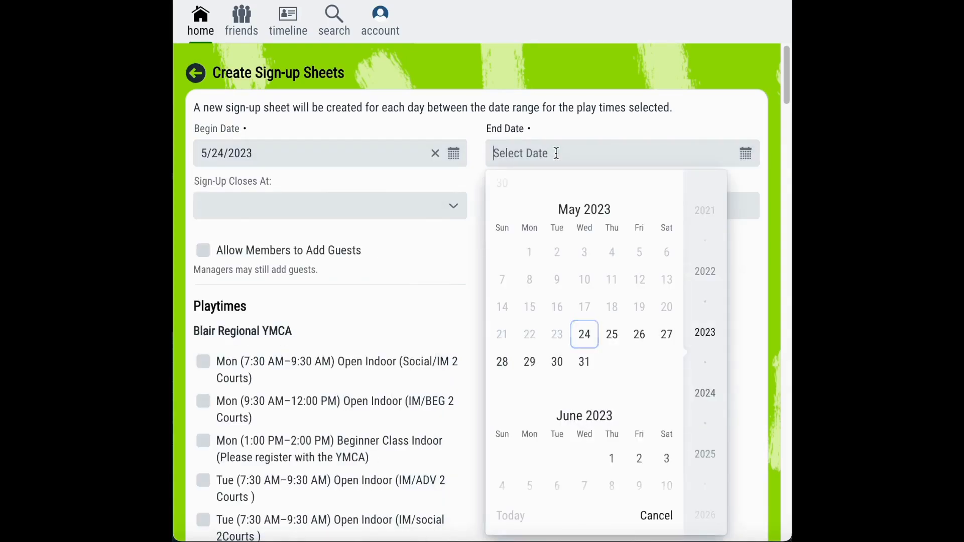
{"action": "scroll", "coordinate": [585, 361], "scroll_direction": "down", "scroll_amount": 2}
{"action": "left_click", "coordinate": [588, 408]}
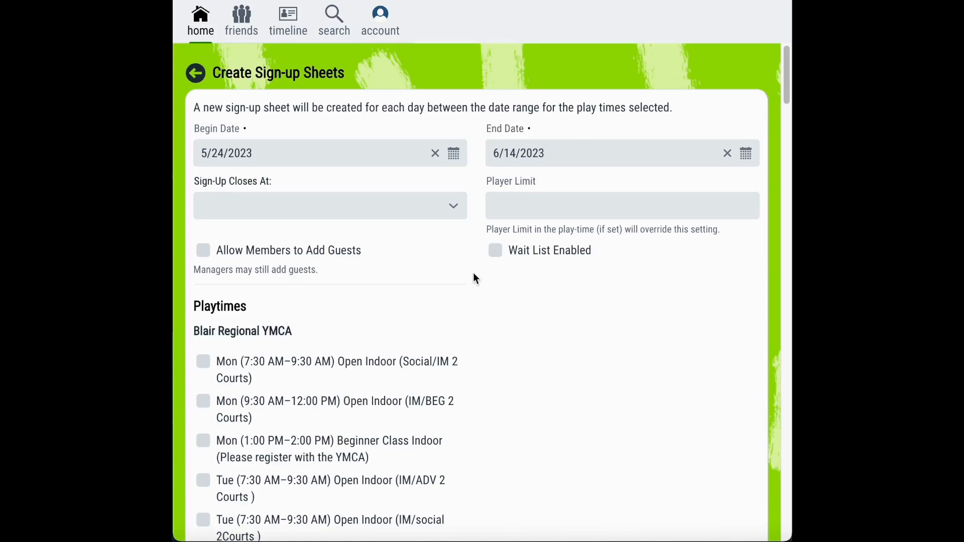
Set the sign-up sheets to close 1 Hour Prior to the event.
{"action": "left_click", "coordinate": [453, 204]}
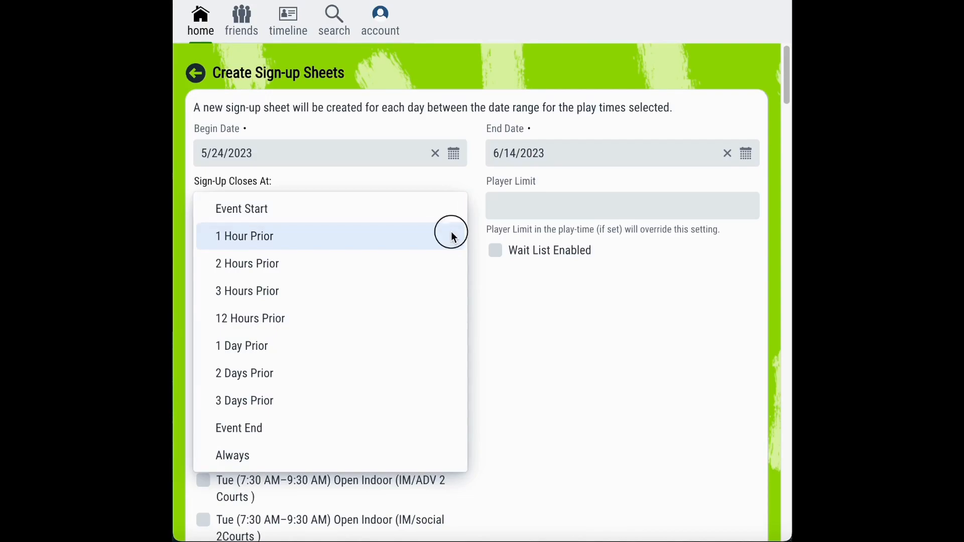
{"action": "left_click", "coordinate": [450, 235]}
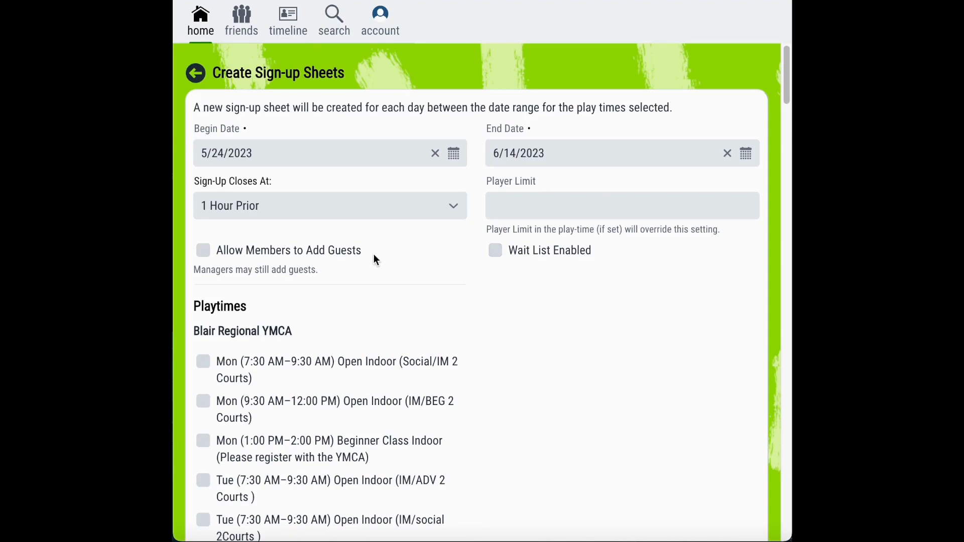
{"action": "scroll", "coordinate": [374, 259], "scroll_direction": "down", "scroll_amount": 4}
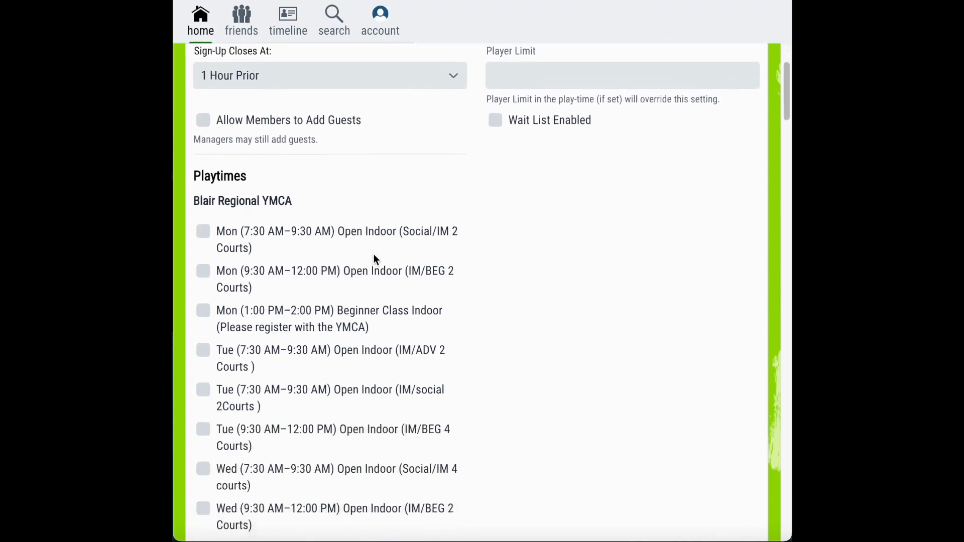
Select the Wednesday 3:00 PM–6:00 PM Shootout Indoor play time at Blair Regional YMCA and create its sign-up sheets.
{"action": "scroll", "coordinate": [374, 259], "scroll_direction": "down", "scroll_amount": 2}
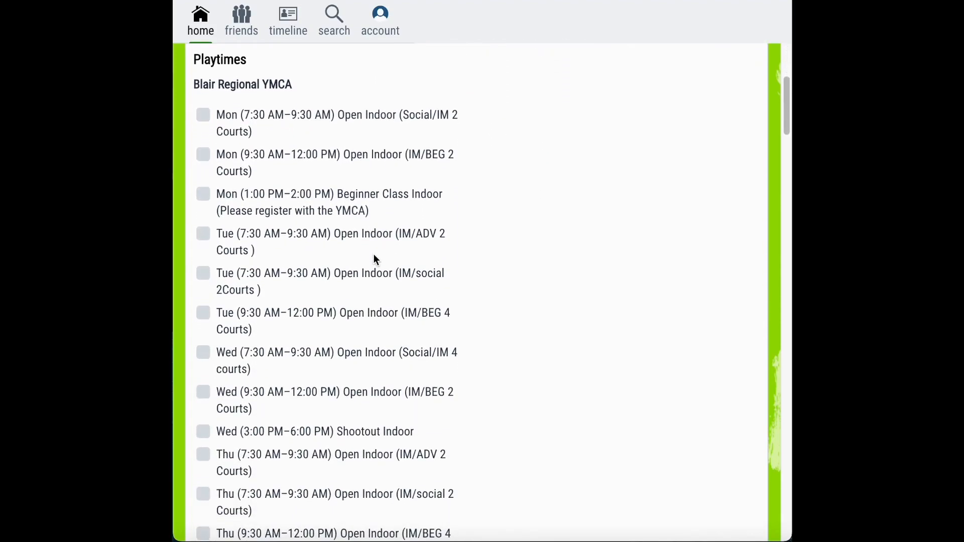
{"action": "left_click", "coordinate": [203, 433]}
{"action": "scroll", "coordinate": [364, 450], "scroll_direction": "down", "scroll_amount": 15}
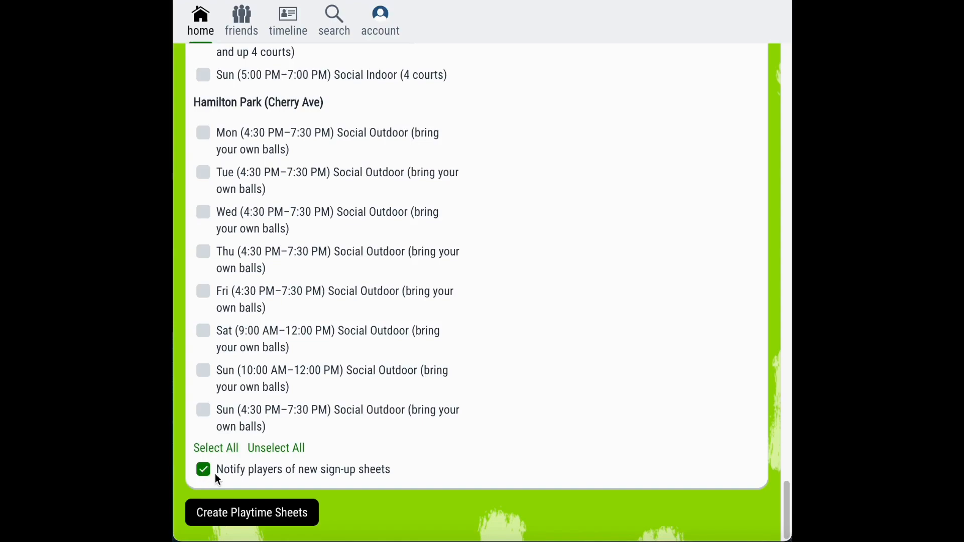
{"action": "left_click", "coordinate": [225, 516]}
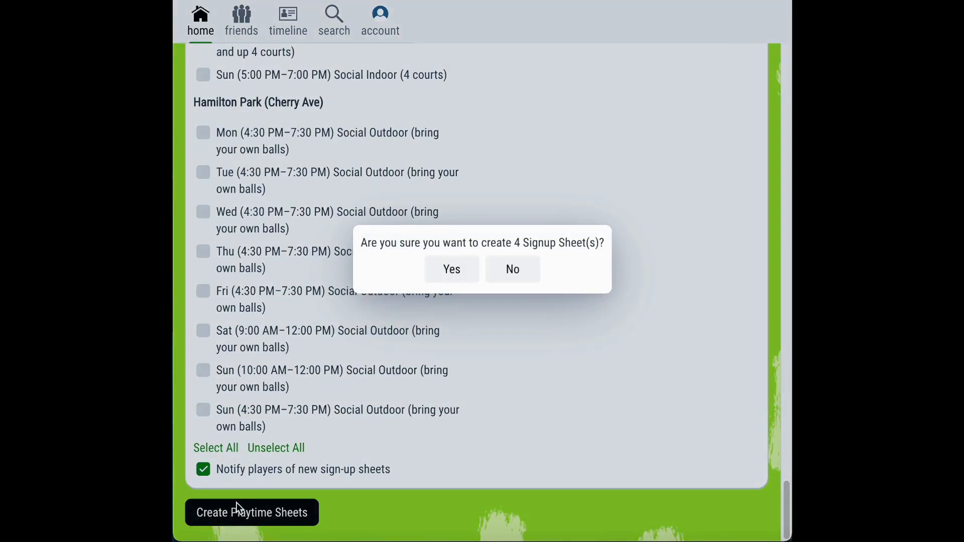
{"action": "left_click", "coordinate": [447, 272]}
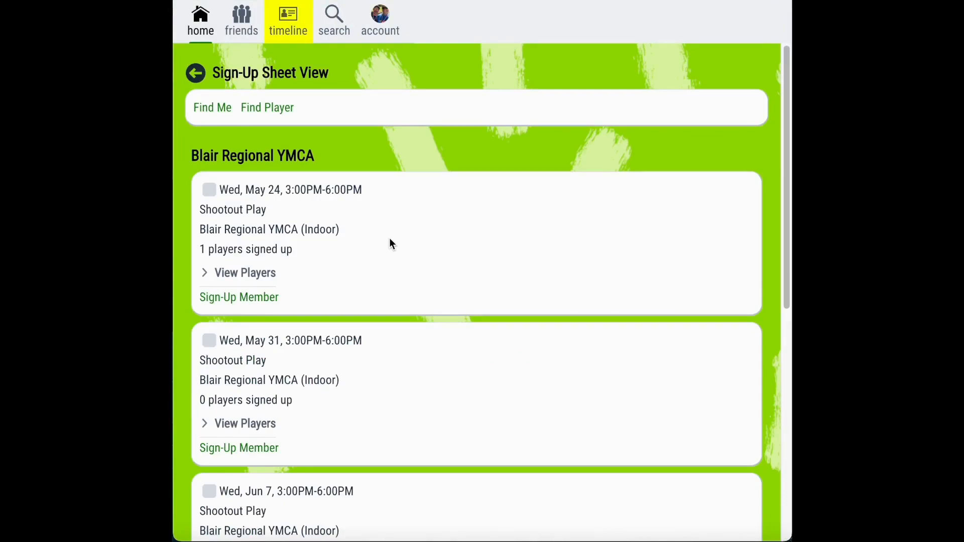
Sign up for the Wed, May 24 shootout and save its sign-up sheet with the note "Shootout Play - ADVANCED GROUP ONLY".
{"action": "left_click", "coordinate": [210, 197]}
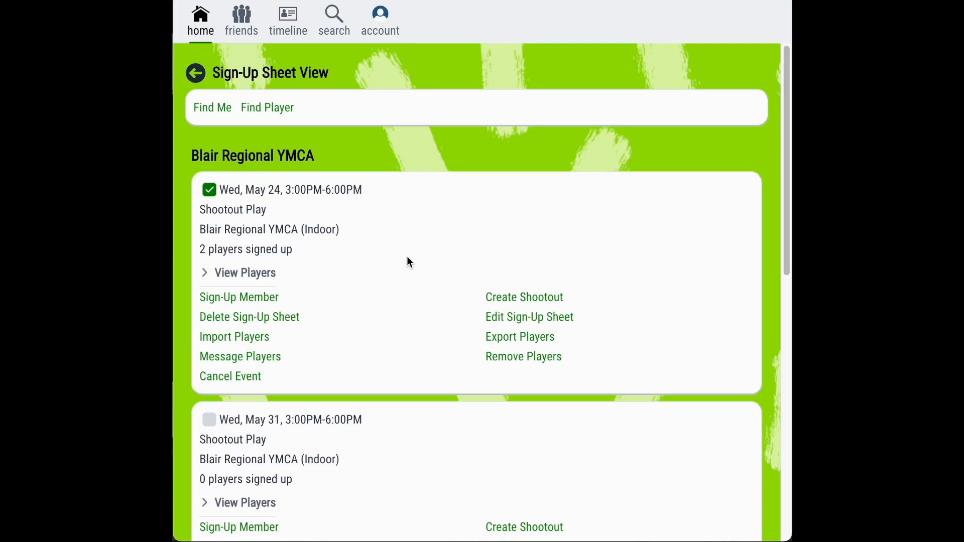
{"action": "left_click", "coordinate": [498, 317]}
{"action": "left_click", "coordinate": [595, 232]}
{"action": "type", "text": "- AD"}
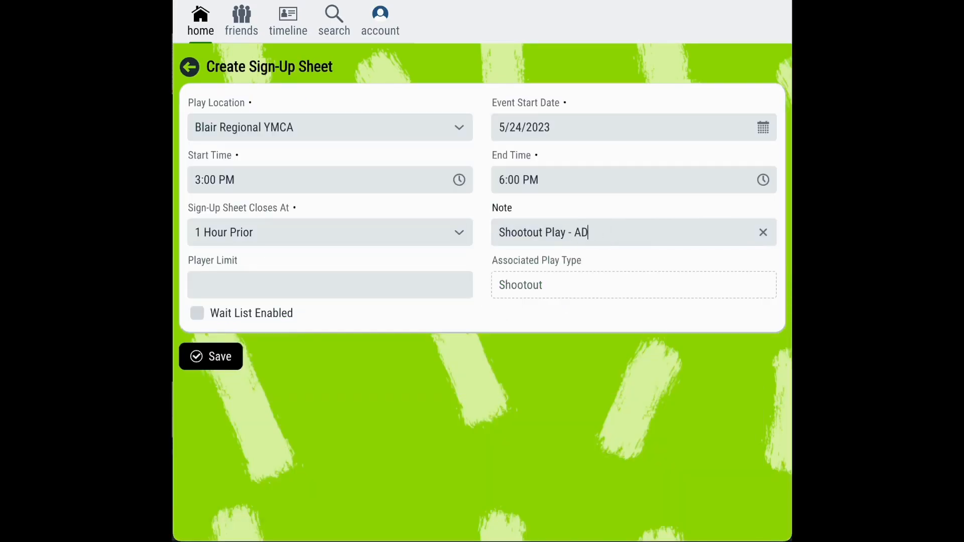
{"action": "type", "text": "VANCED GROUP ONLY"}
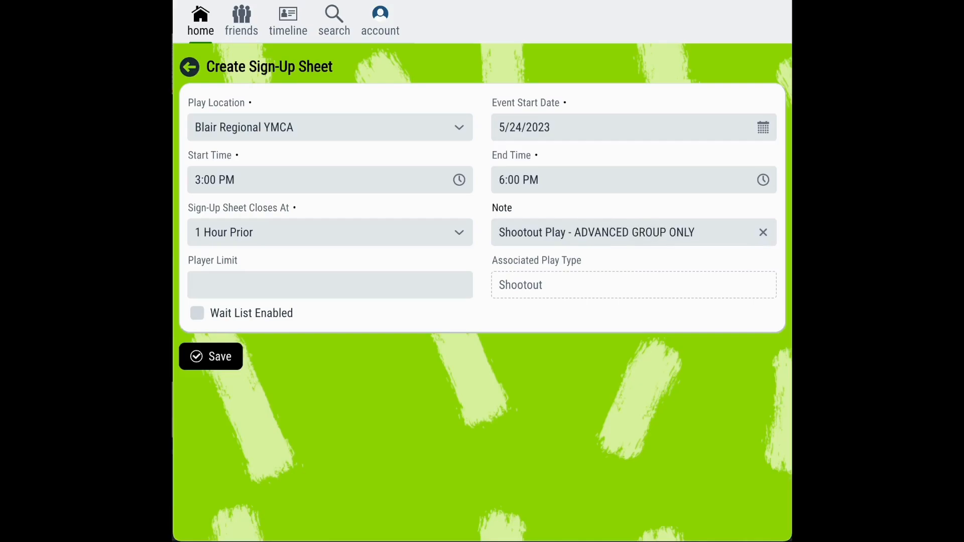
{"action": "key", "text": "Return"}
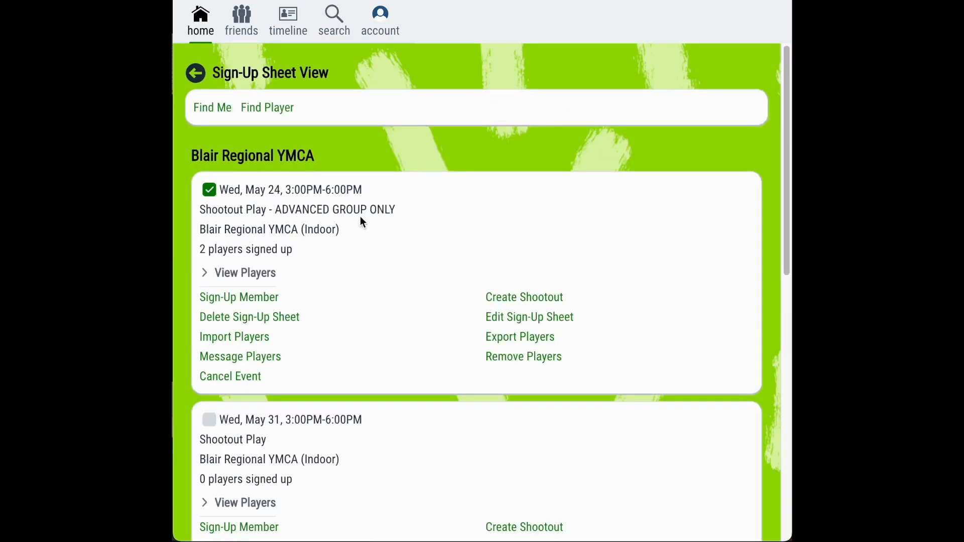